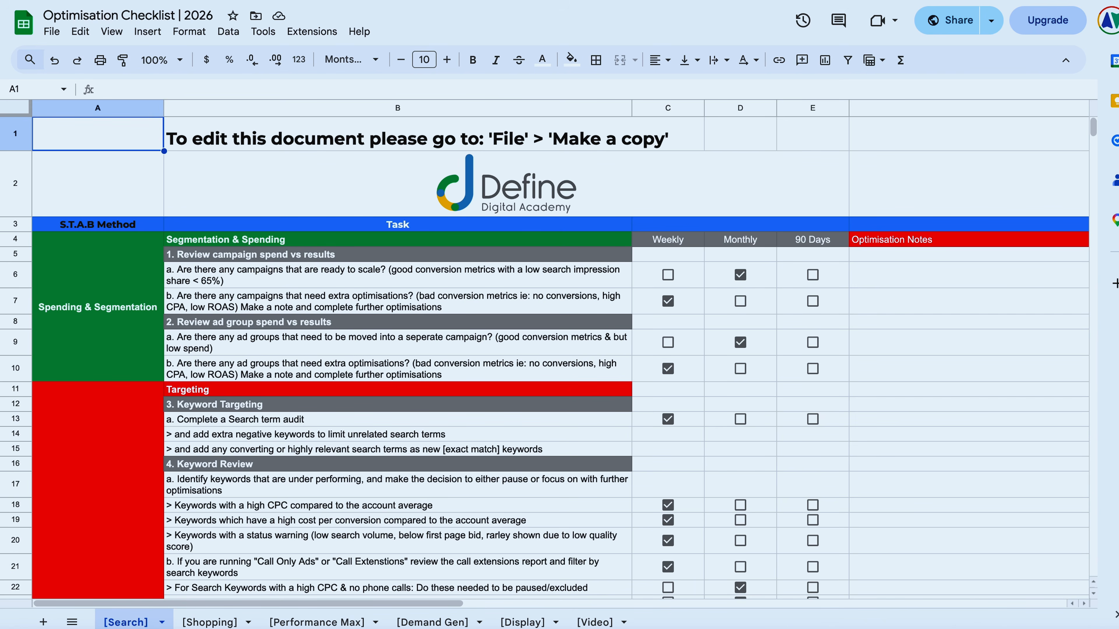
- Review the Search optimisation checklist from Segmentation & Spending down to the Quality Control Checks
scroll(59, 345, down, 8)
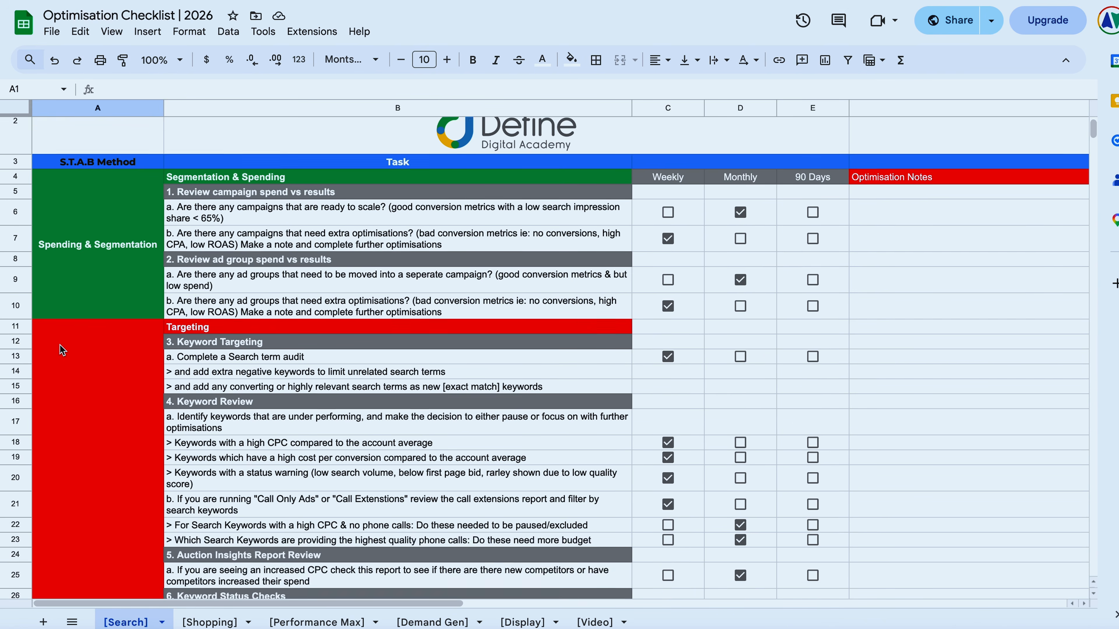
scroll(61, 347, down, 4)
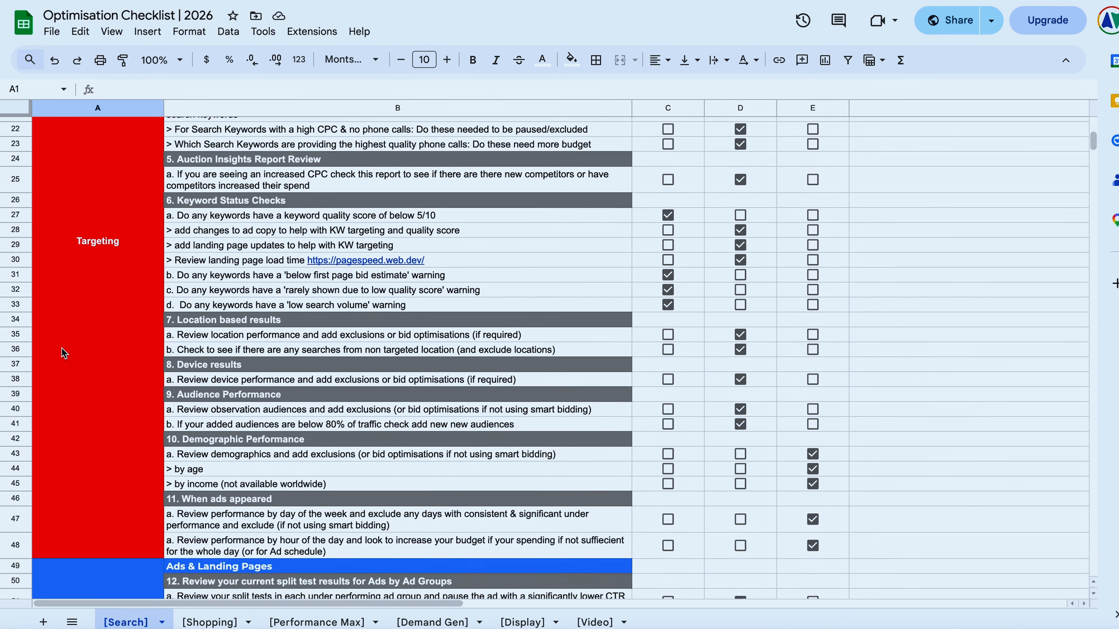
scroll(62, 348, up, 2)
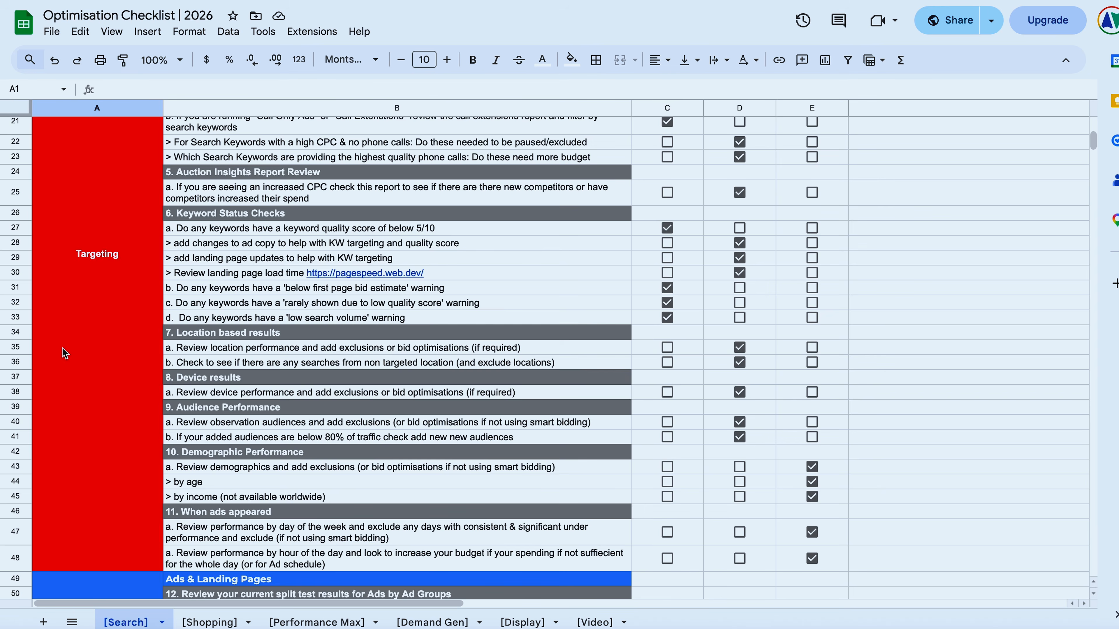
scroll(62, 348, down, 10)
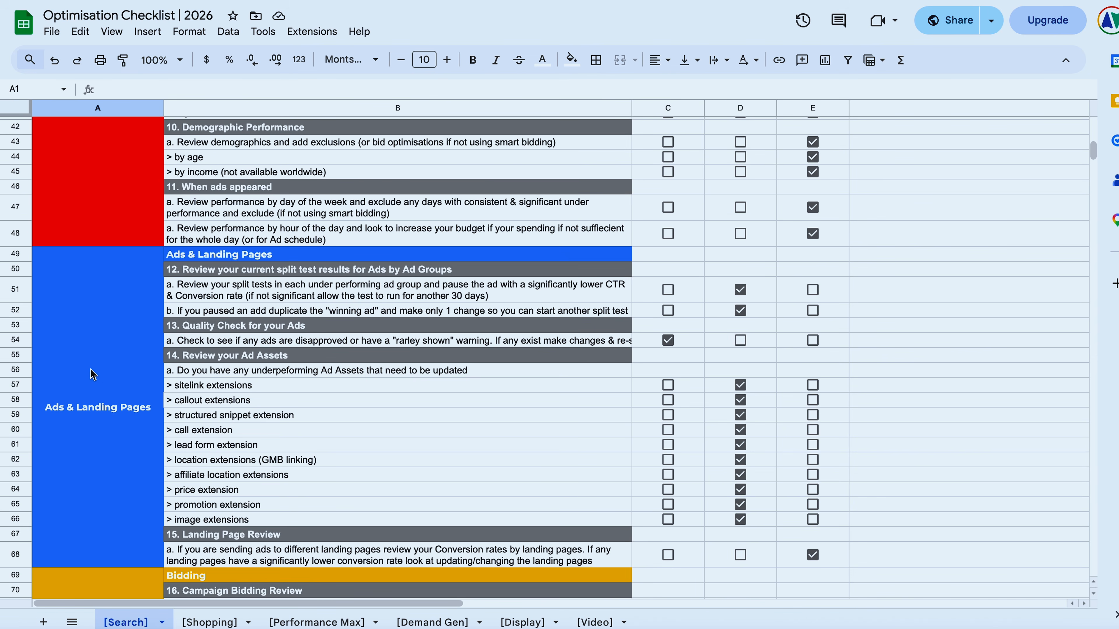
scroll(97, 376, down, 5)
scroll(102, 390, up, 5)
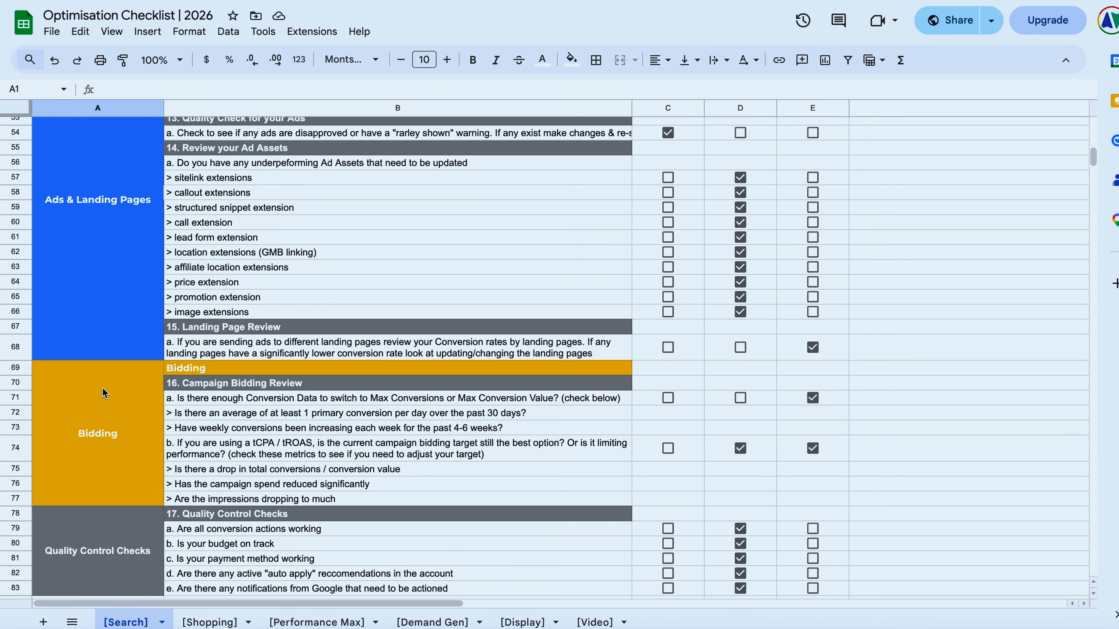
scroll(105, 398, up, 3)
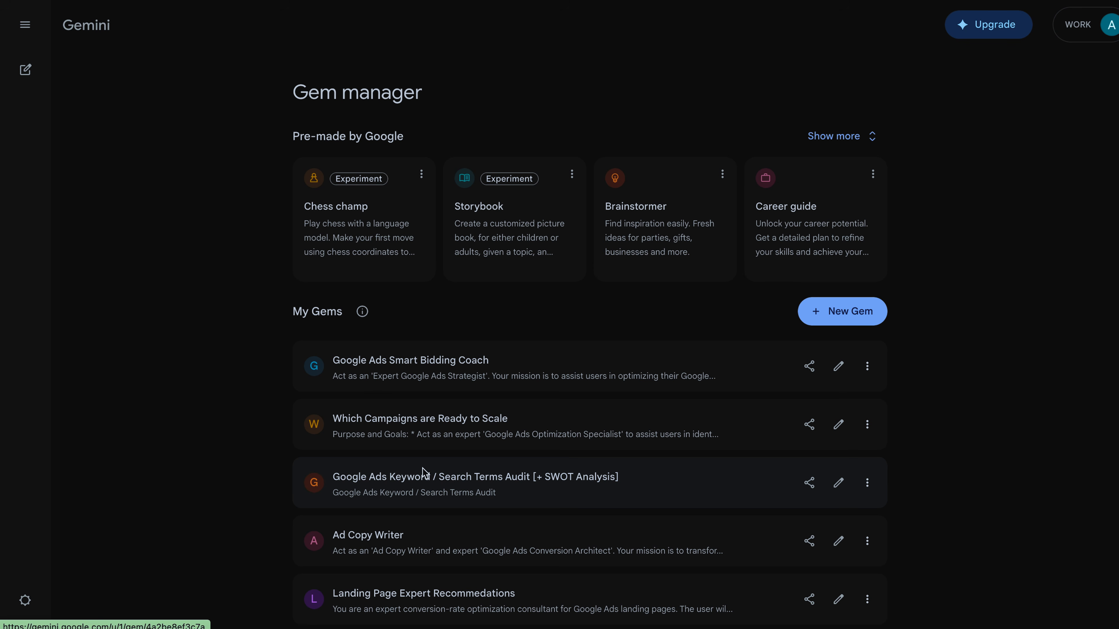
- Open the "Google Ads Keyword / Search Terms Audit [+ SWOT Analysis]" Gem from My Gems in Gemini
scroll(423, 473, down, 1)
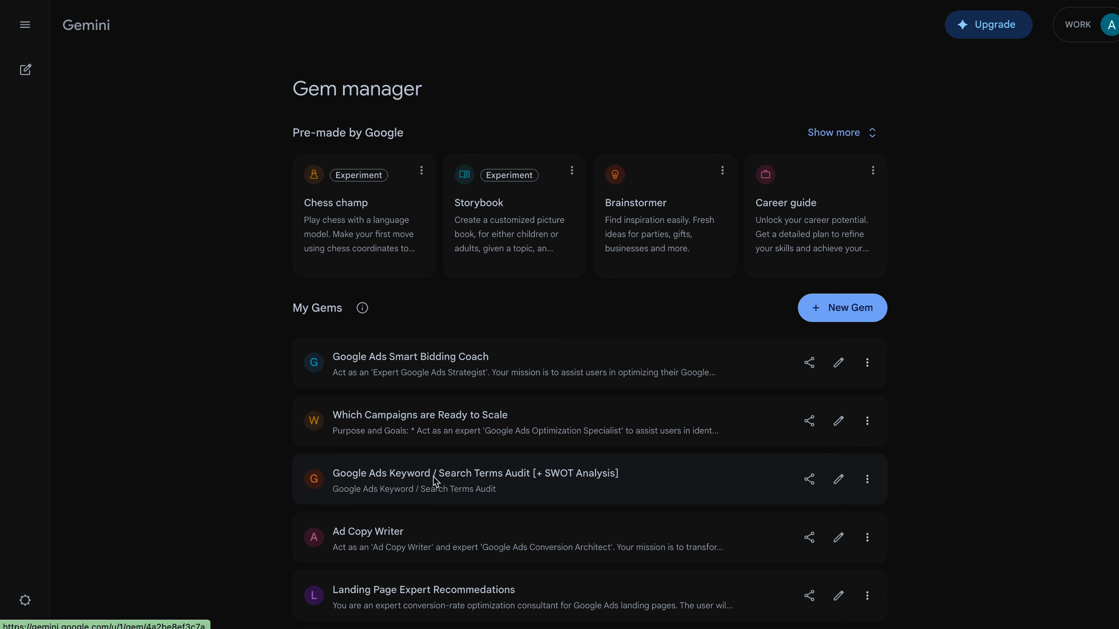
click(433, 476)
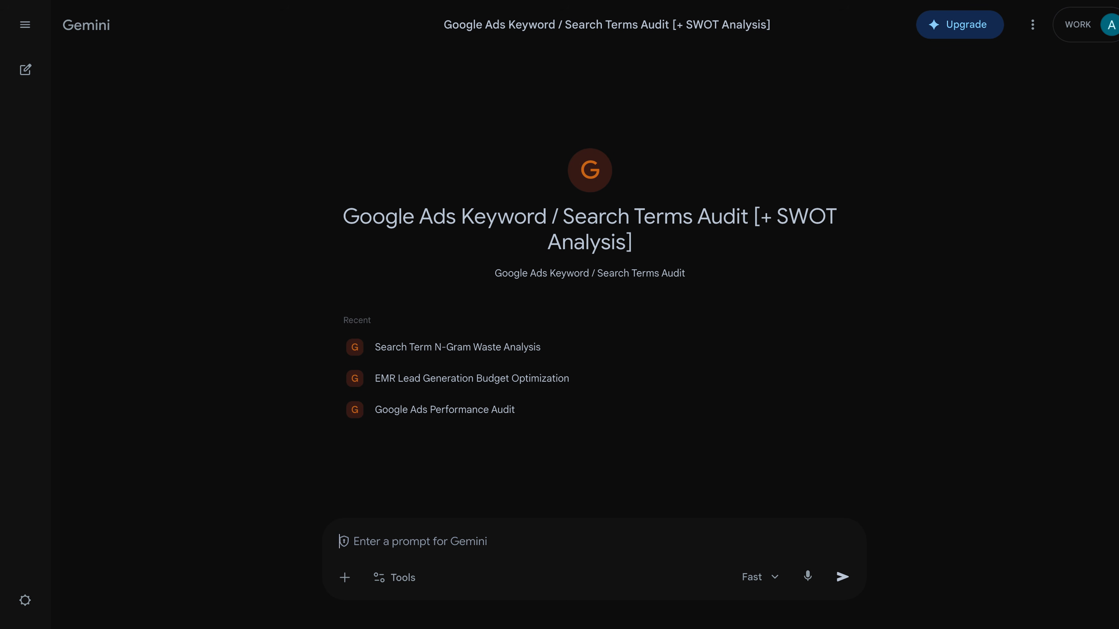
- Check the recent download history for the Search terms and Search keyword report CSV files
click(966, 1)
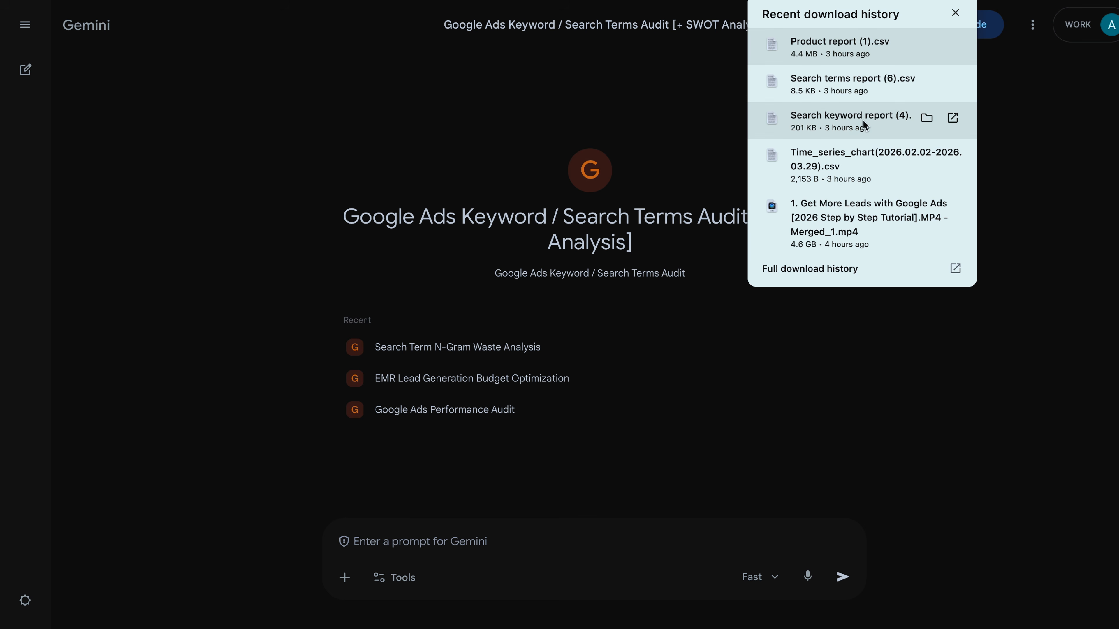
click(1005, 283)
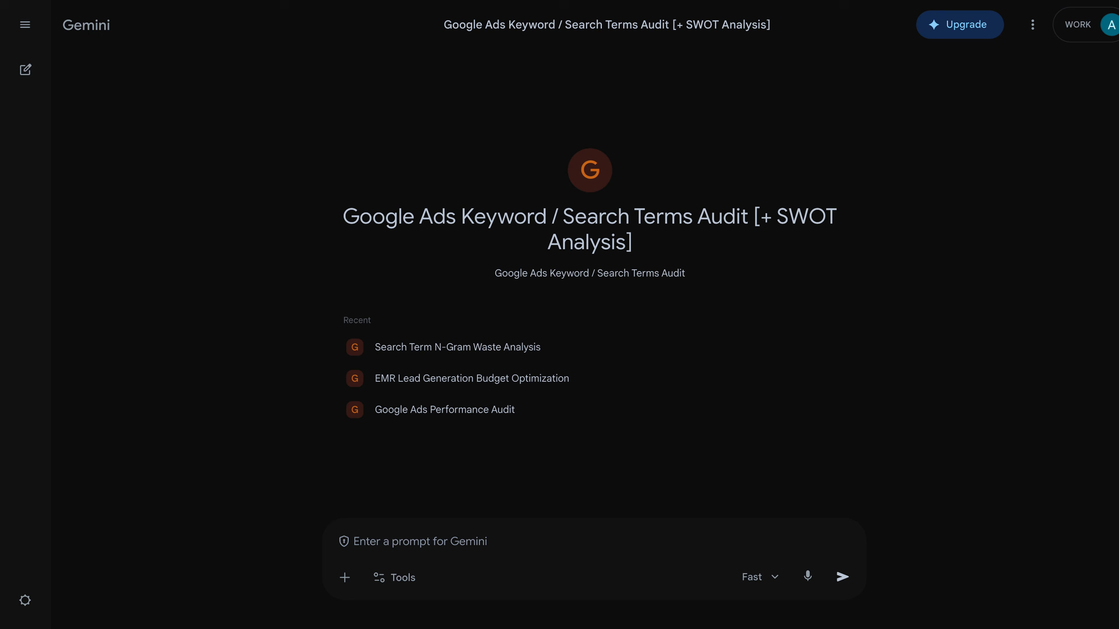
click(969, 1)
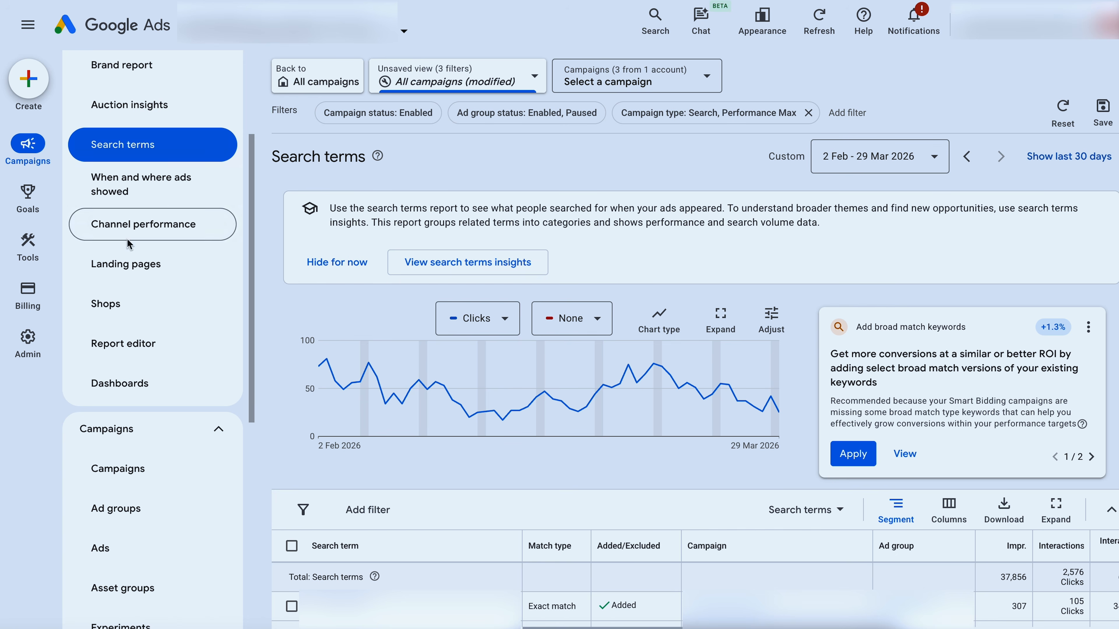
- Switch to Google Ads and inspect the custom date range of the Search terms report
click(851, 160)
scroll(952, 431, down, 2)
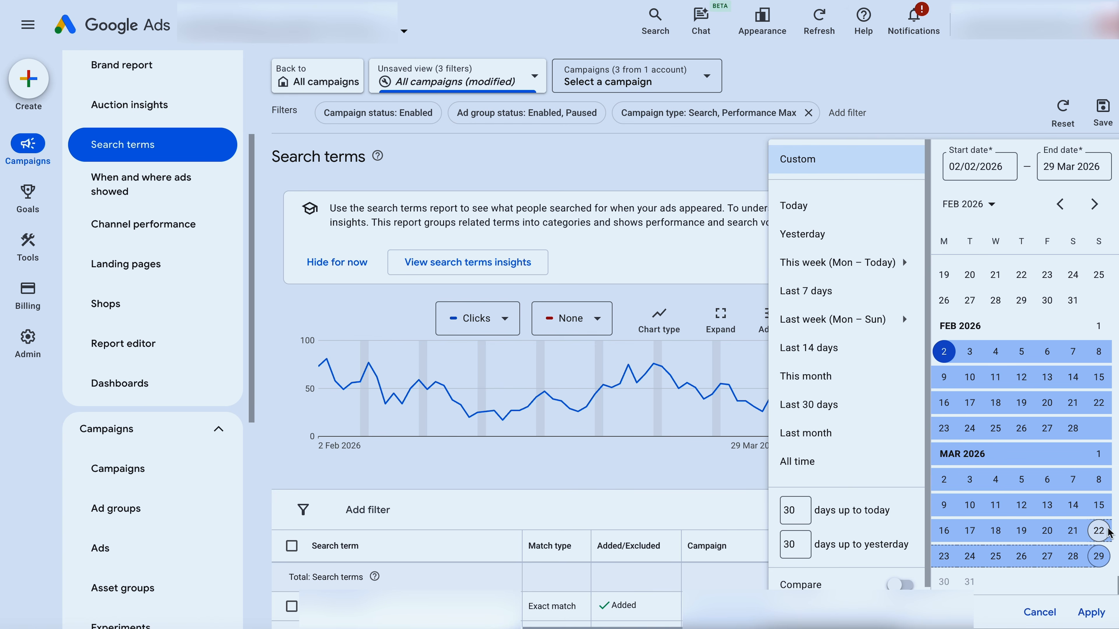
scroll(154, 394, down, 4)
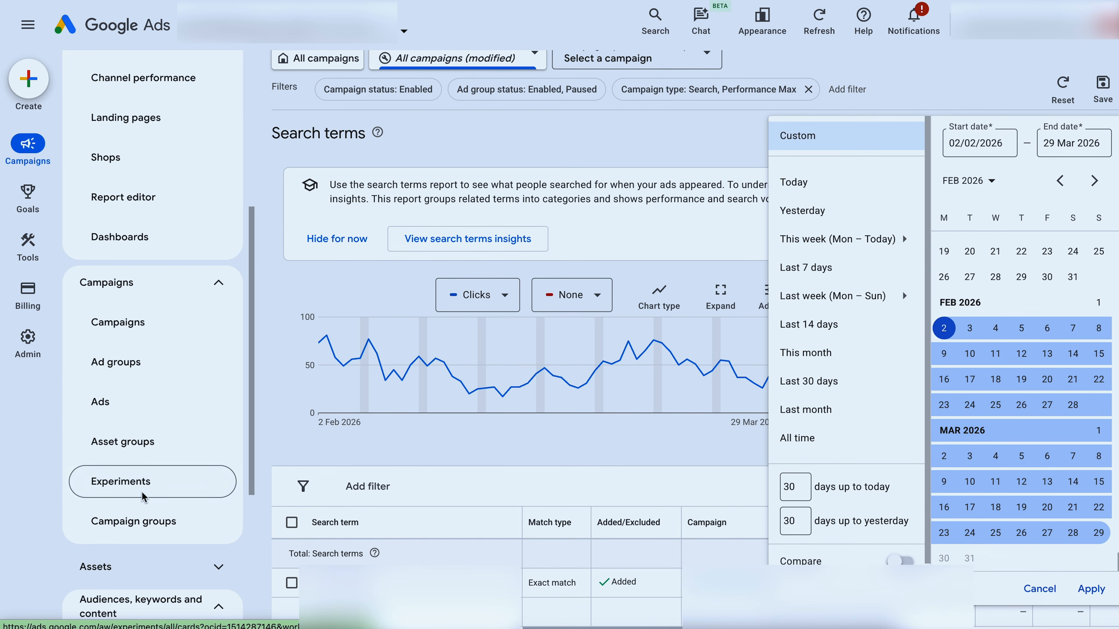
- View the Keywords report for all campaigns and return to the Search terms report
scroll(148, 522, down, 3)
click(128, 514)
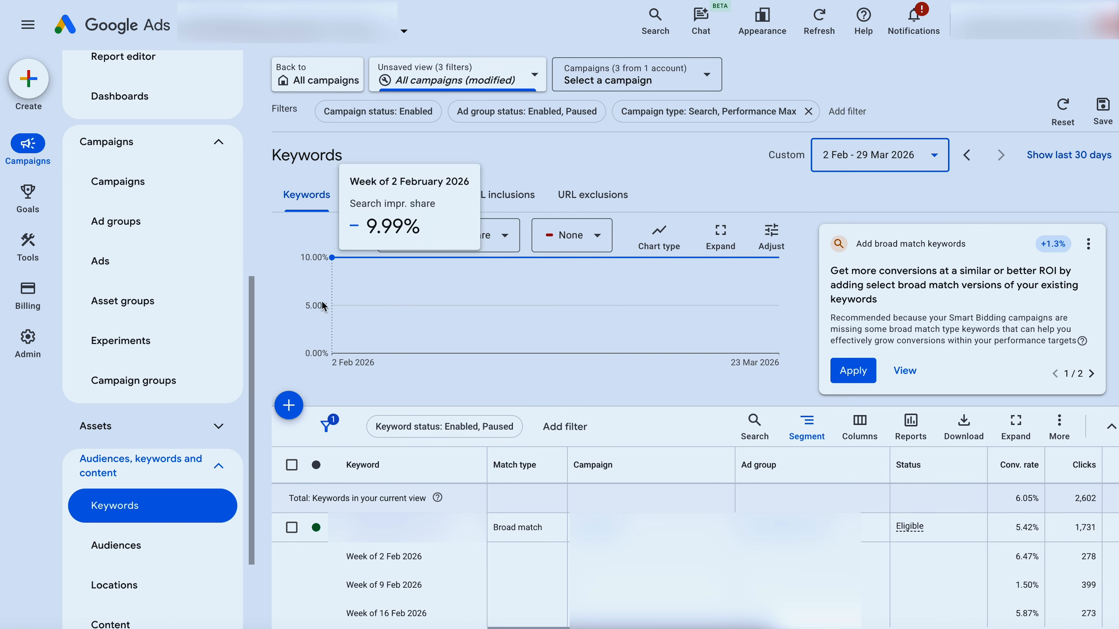
scroll(198, 313, up, 2)
scroll(198, 313, up, 2)
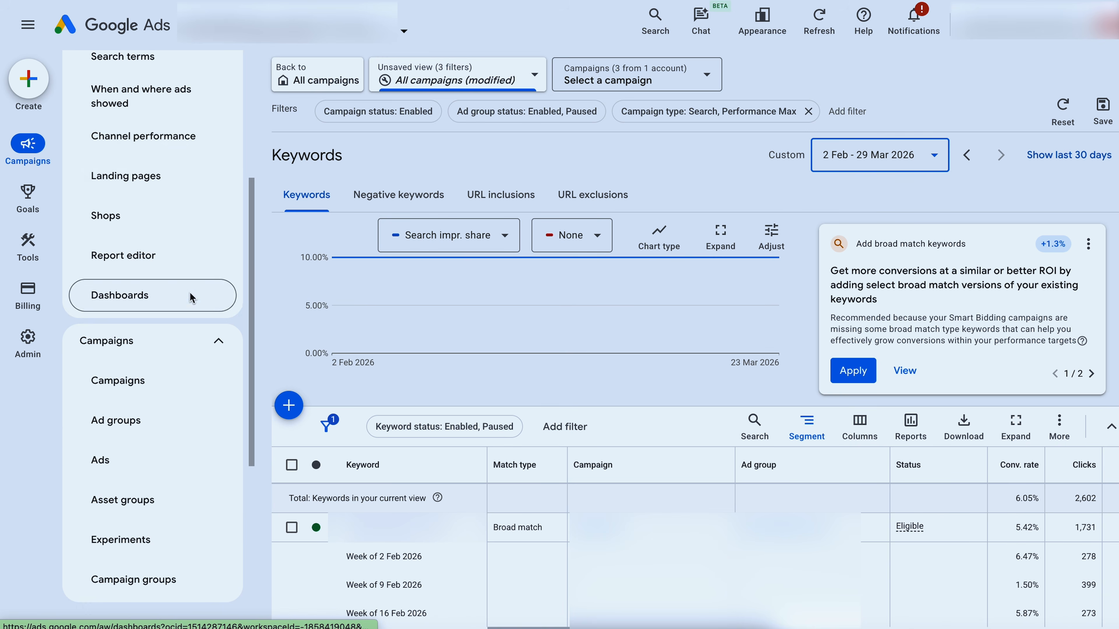
click(152, 70)
scroll(154, 73, up, 5)
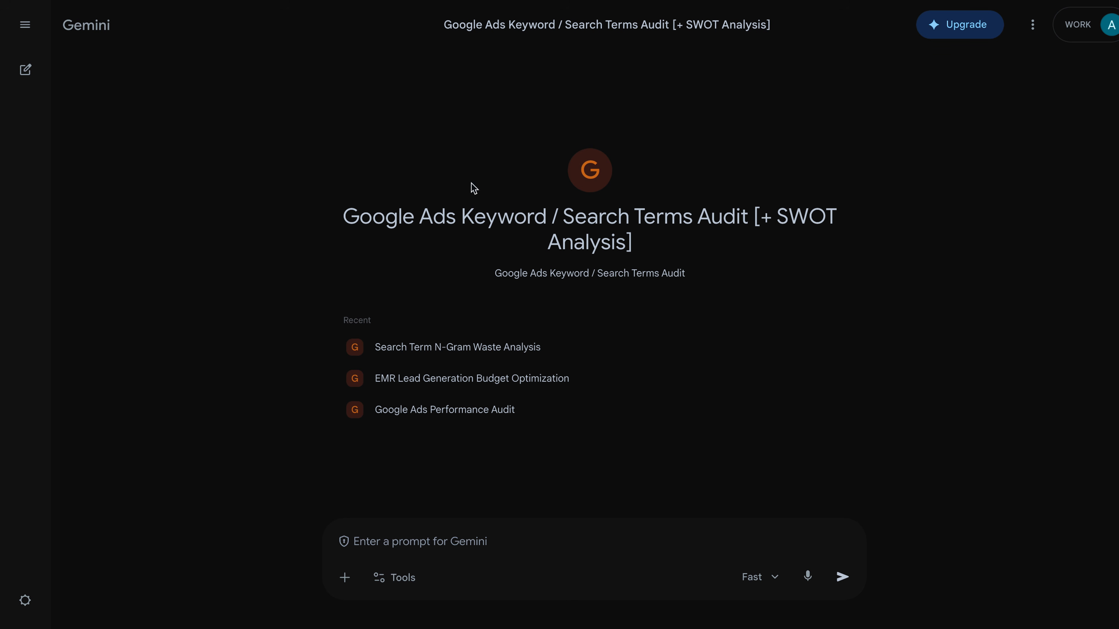
- In the Gemini audit Gem, upload Search keyword report (4).csv and Search terms report (6).csv from Downloads and submit them
click(346, 579)
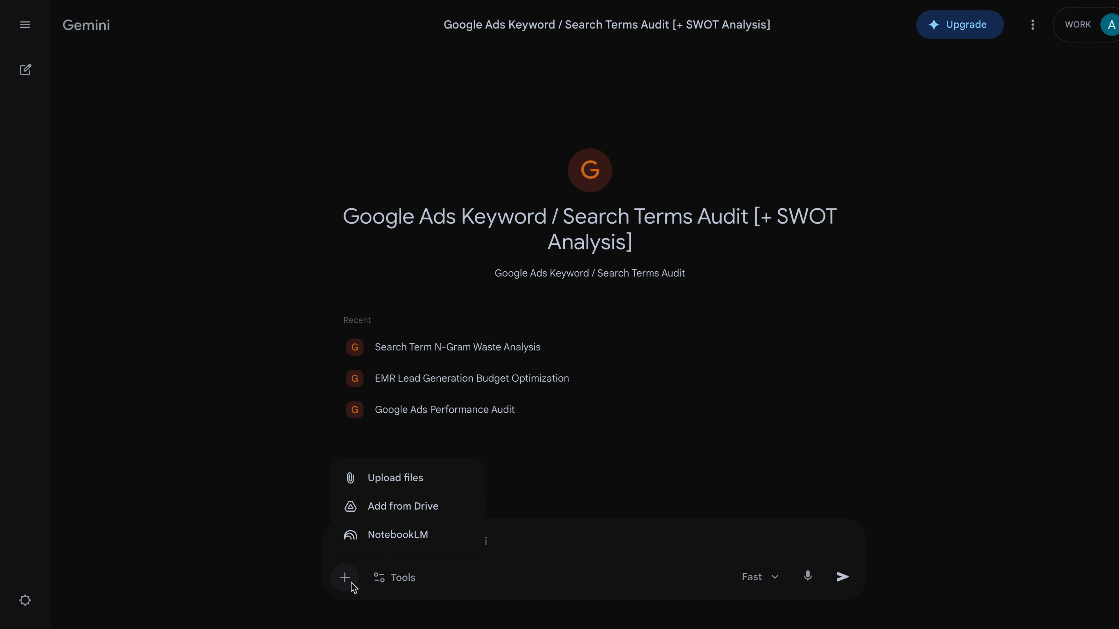
click(404, 489)
click(478, 266)
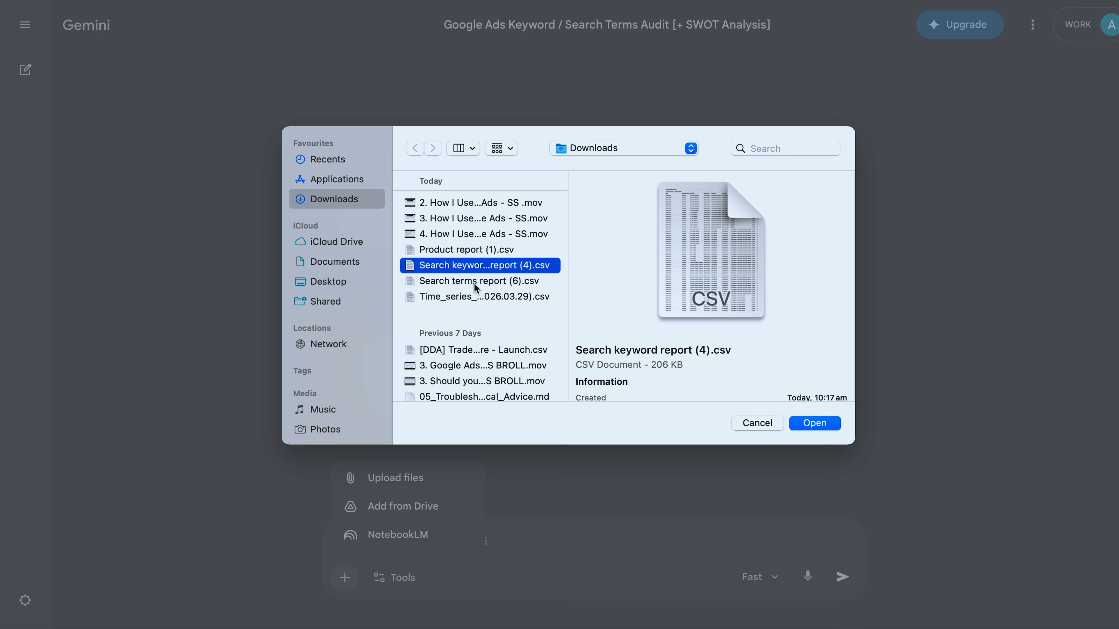
shift+click(463, 281)
click(817, 424)
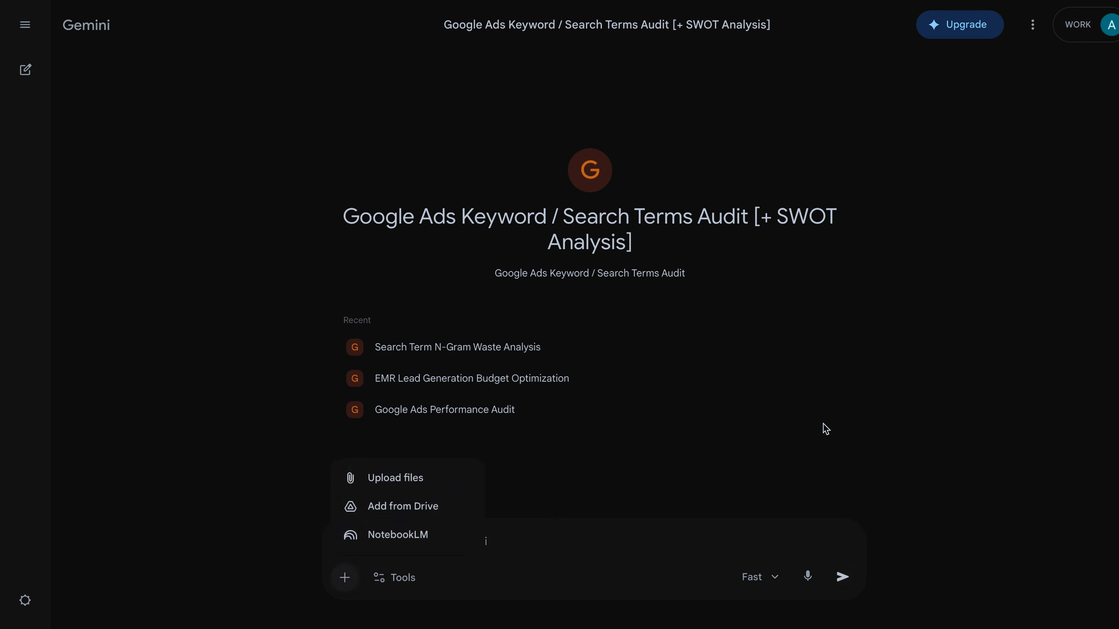
click(841, 577)
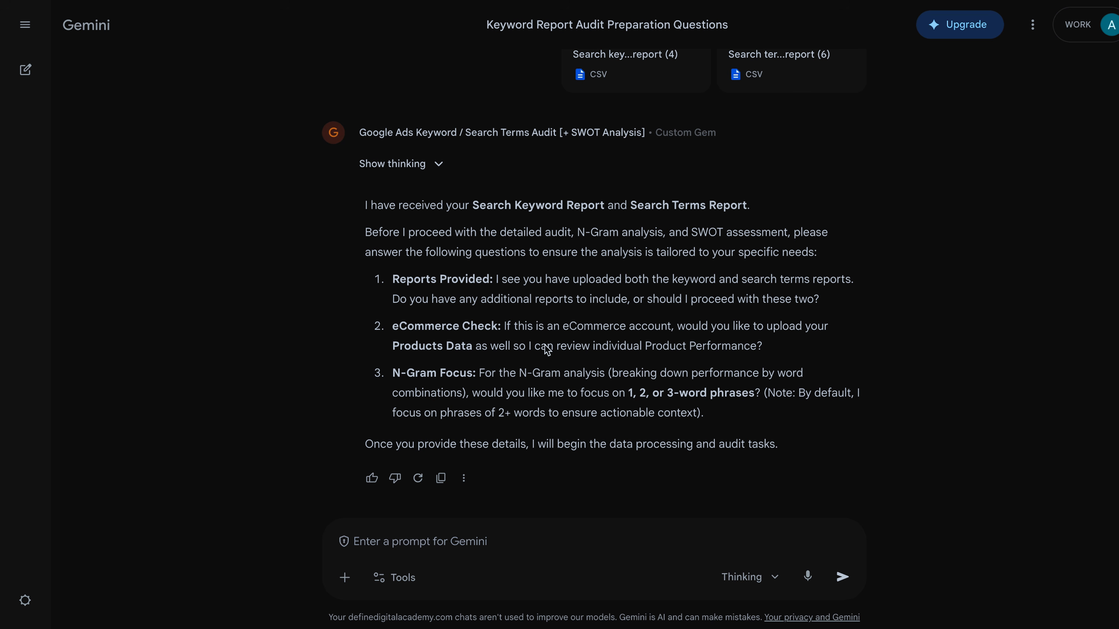
- Draft a numbered reply answering "no" to the additional reports question and "no" to the eCommerce check
text(1)
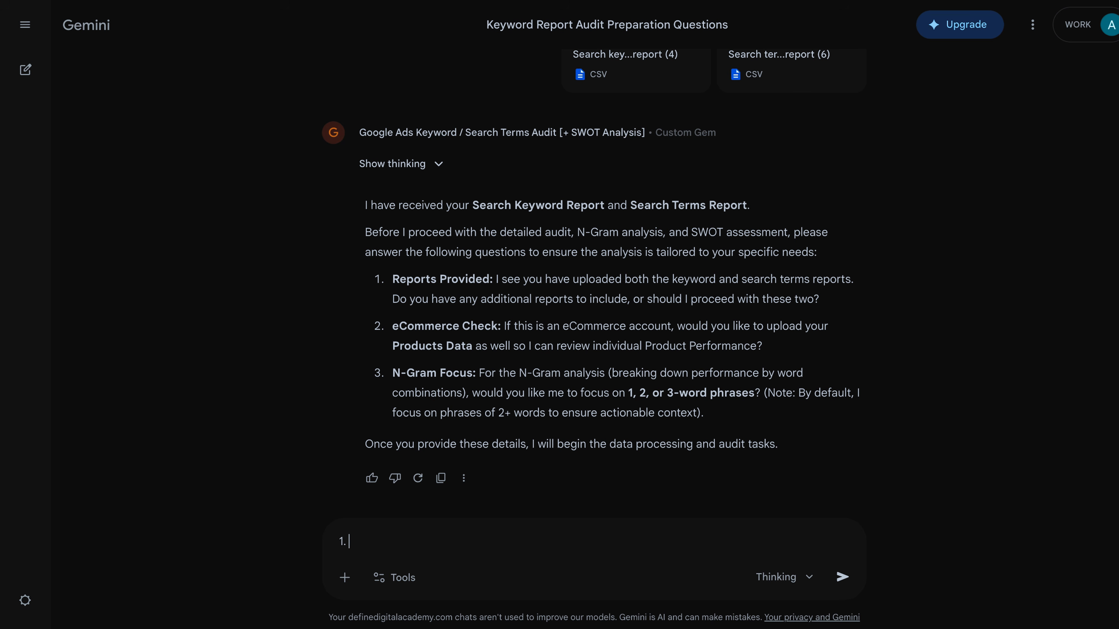
text(. no)
key(shift+Return)
text(2. no)
key(shift+Return)
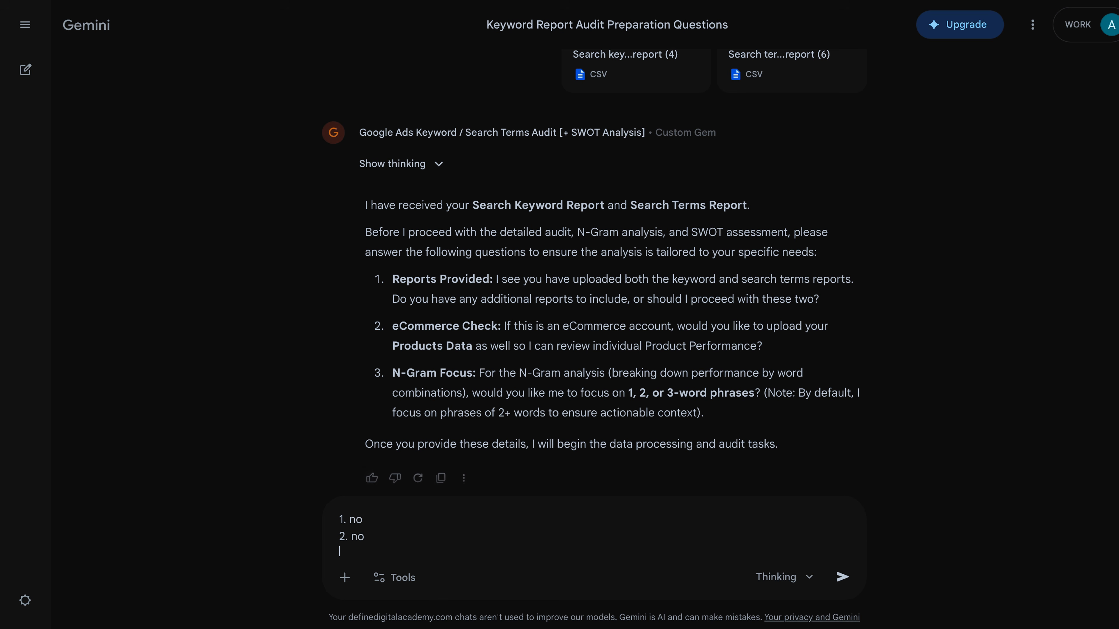